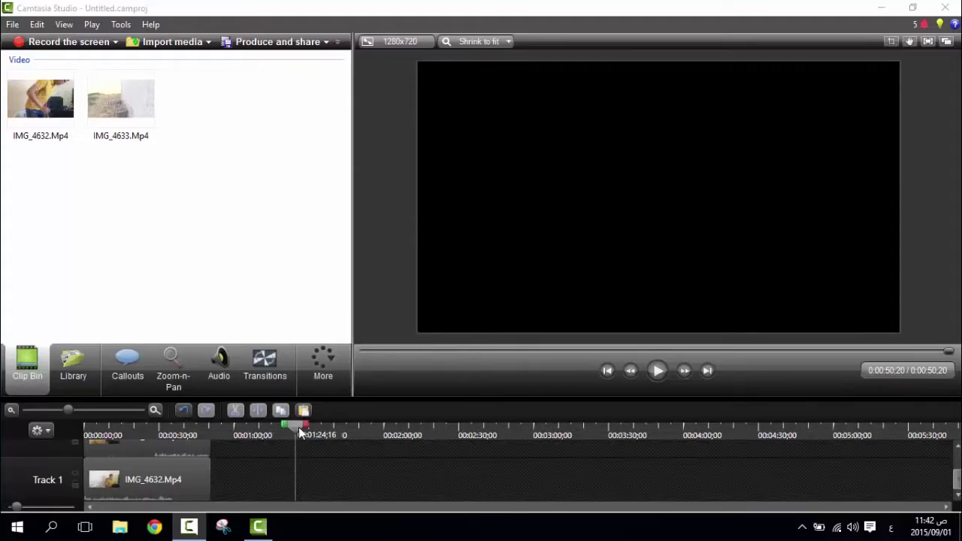
Move the overlay IMG_4632.Mp4 clip down onto Track 1, starting at about 1:48, apart from the first clip
left_click(134, 480)
left_click_drag(116, 494, 397, 478)
left_click(121, 435)
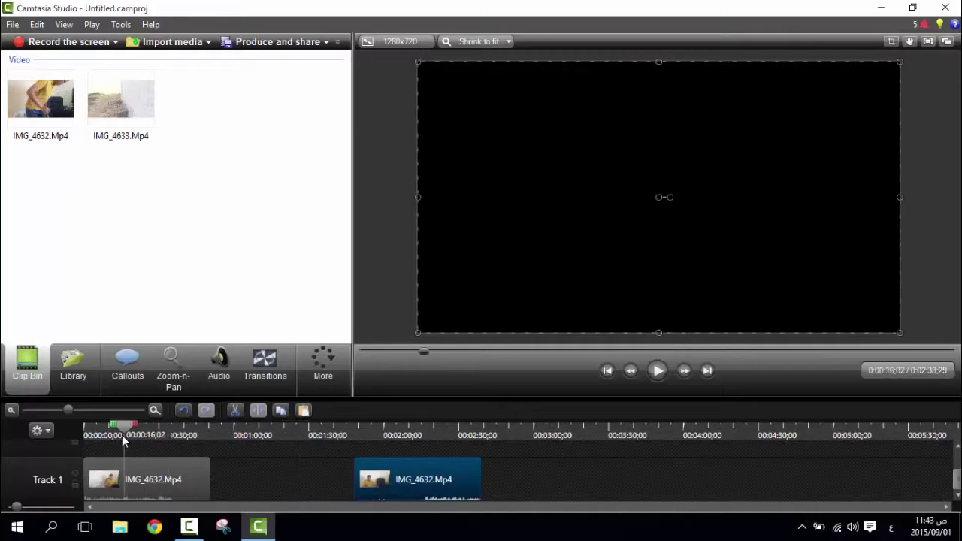
Preview the first IMG_4632.Mp4 clip on Track 1 by playing it from the beginning
left_click(603, 489)
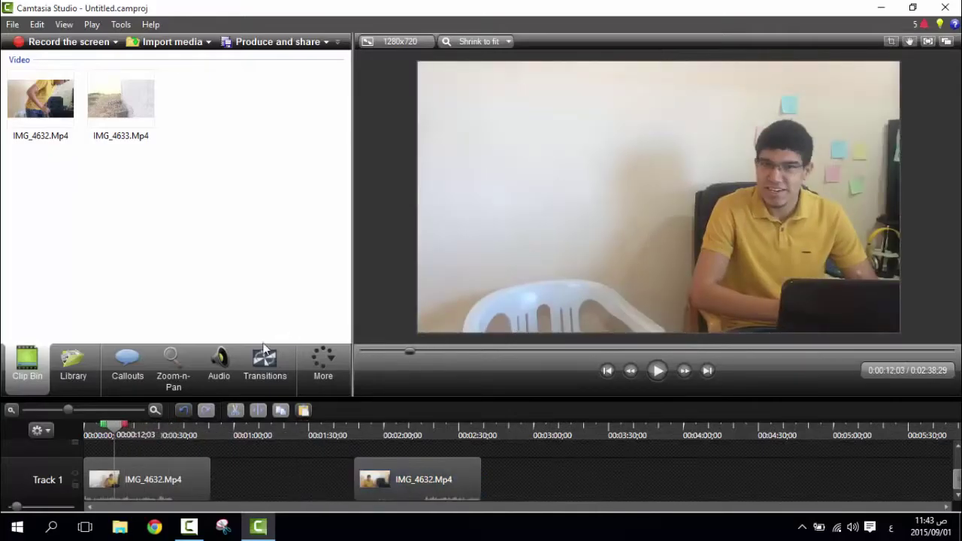
left_click(101, 434)
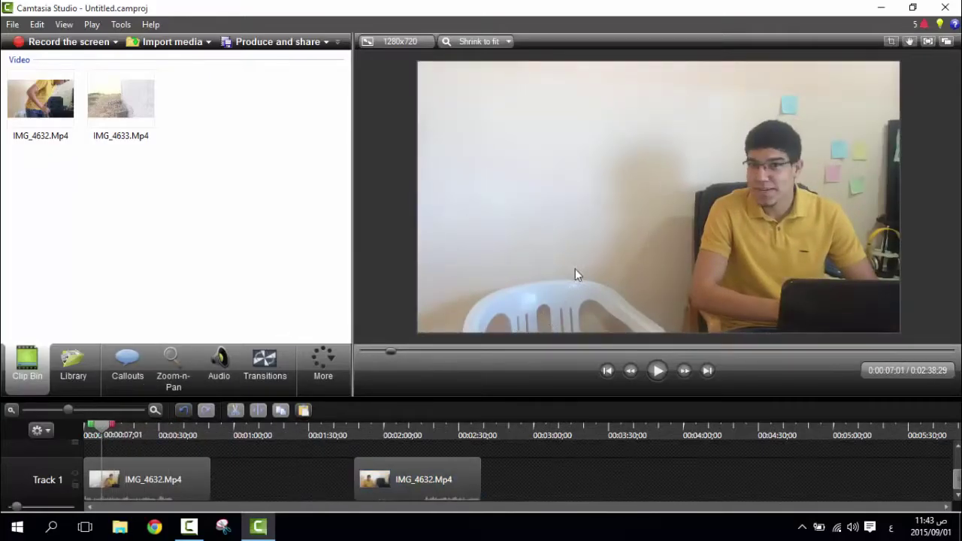
left_click(86, 432)
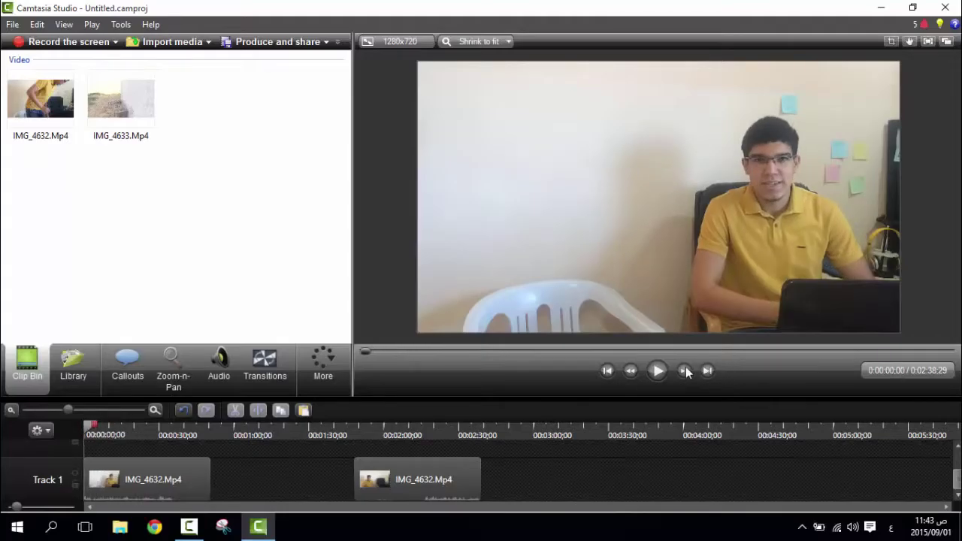
left_click(656, 371)
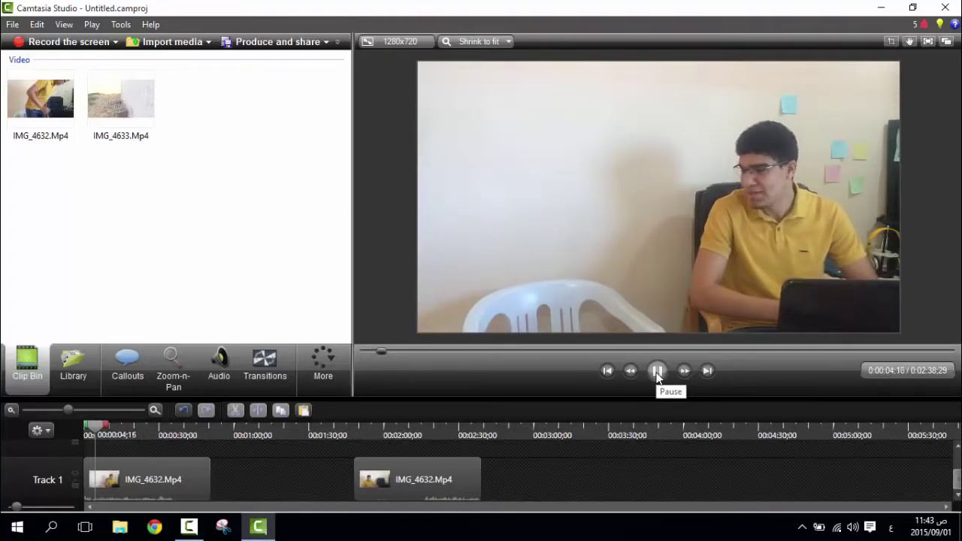
left_click(656, 371)
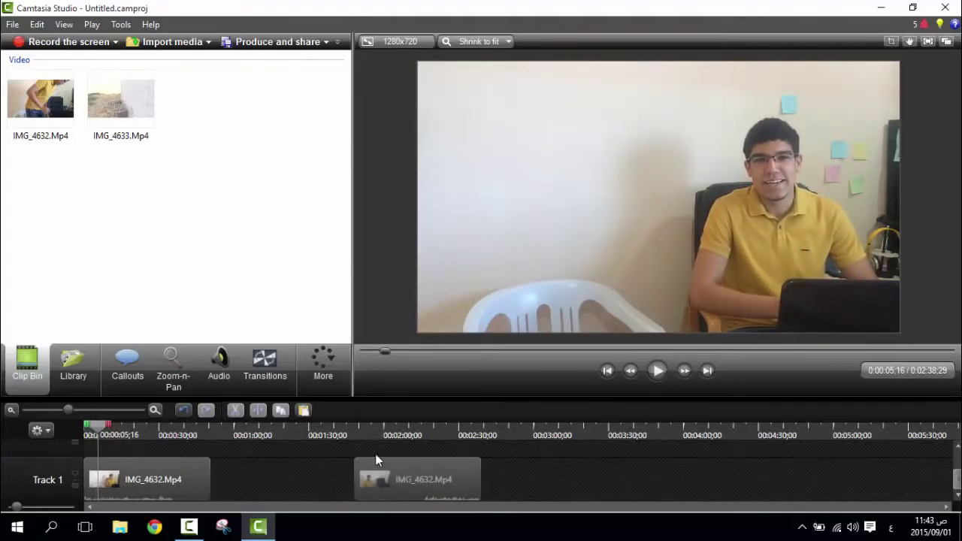
Play several parts of the second IMG_4632.Mp4 clip, from its start at 1:48 to about 2:05
left_click_drag(377, 460, 377, 461)
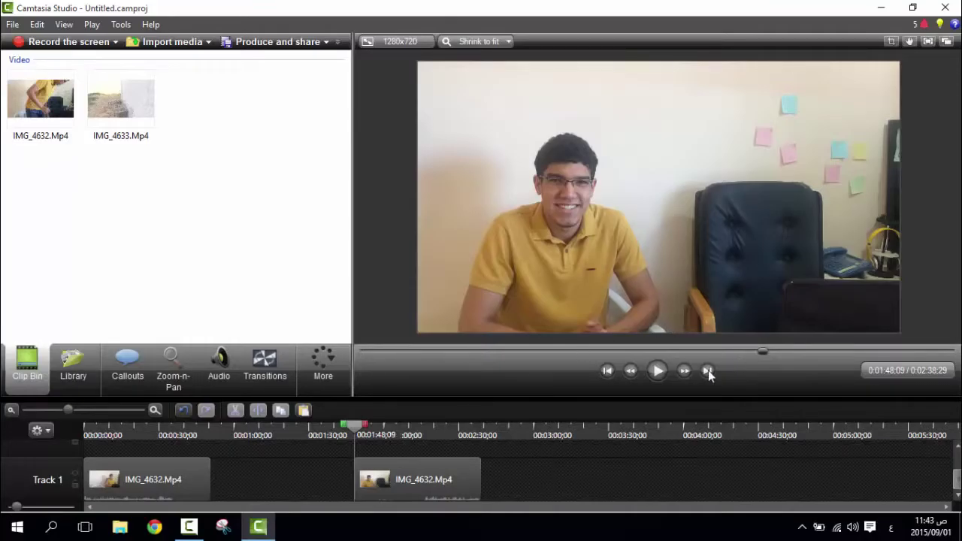
left_click(658, 375)
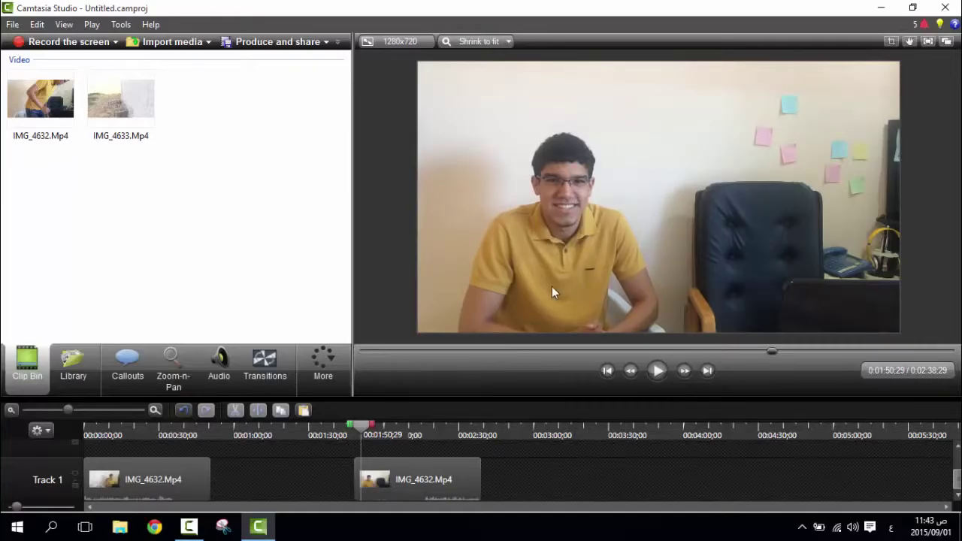
left_click(657, 371)
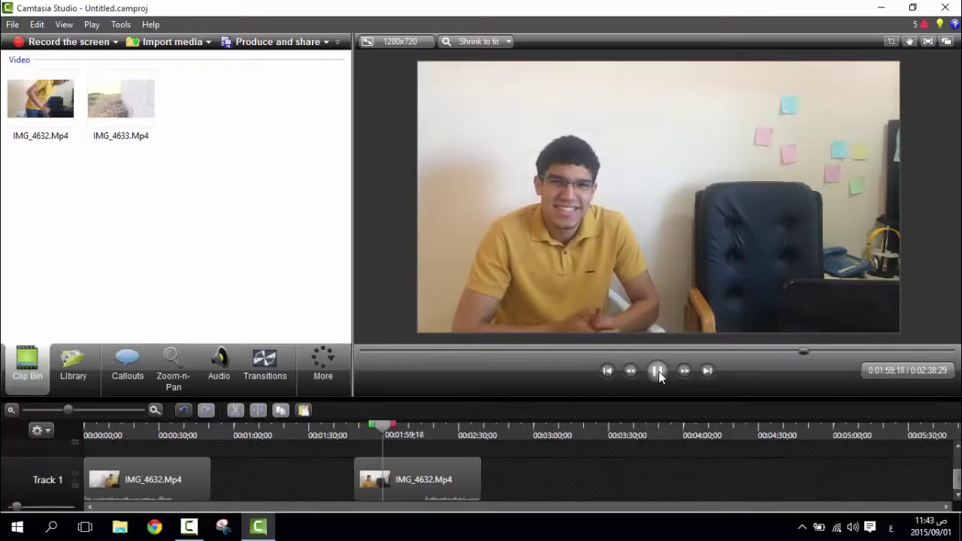
left_click(658, 371)
left_click_drag(385, 429, 394, 430)
left_click(658, 371)
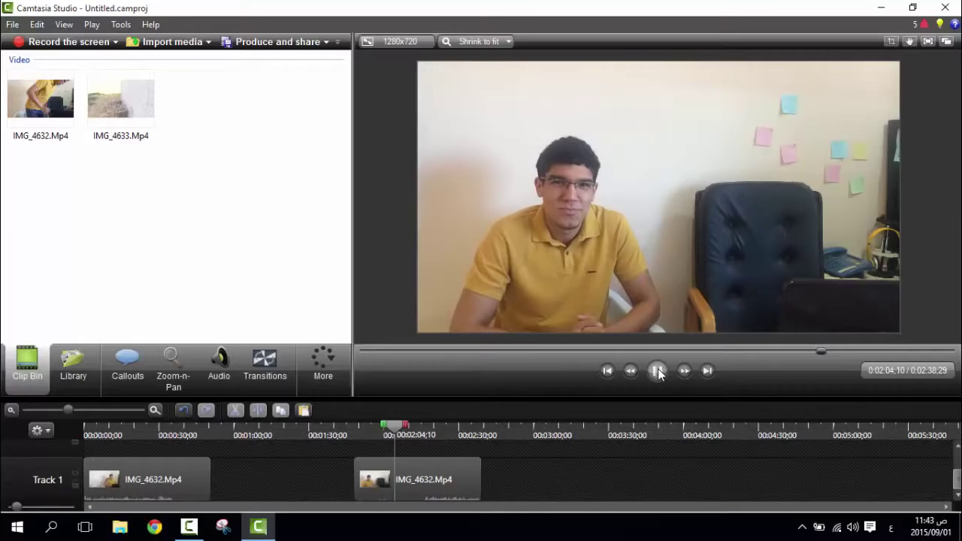
left_click(657, 371)
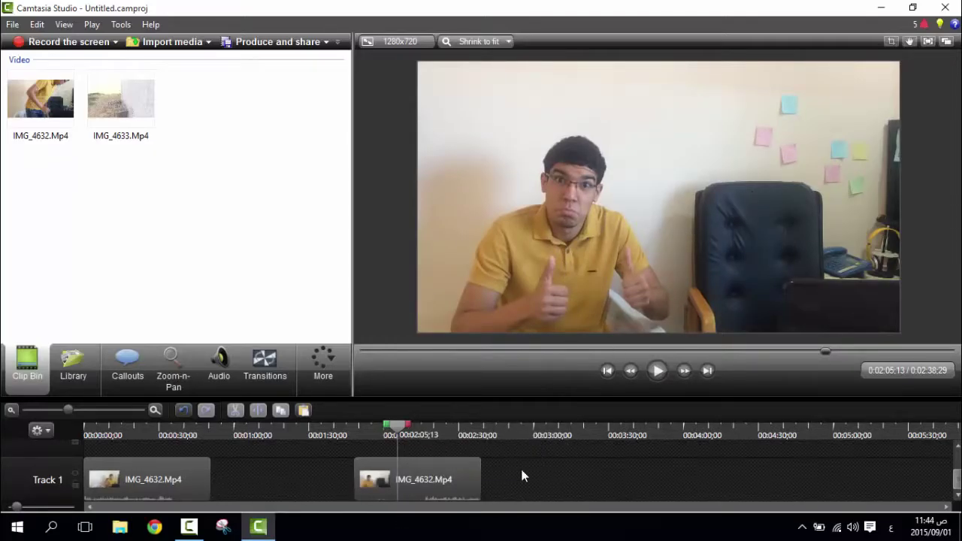
Move the second IMG_4632.Mp4 clip back above the Track 1 clip at the timeline start and check the playback
left_click_drag(451, 490, 166, 451)
left_click_drag(394, 436, 85, 435)
left_click(658, 370)
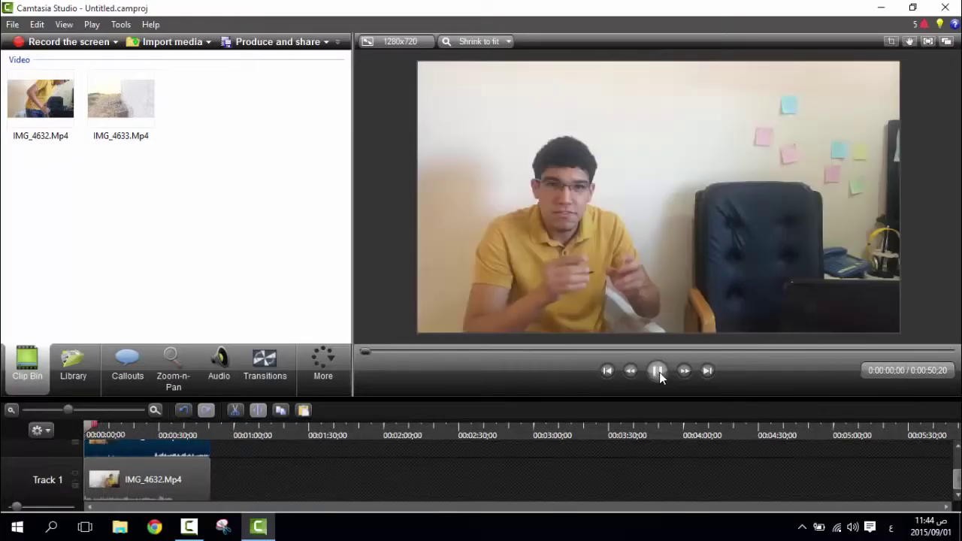
left_click(657, 371)
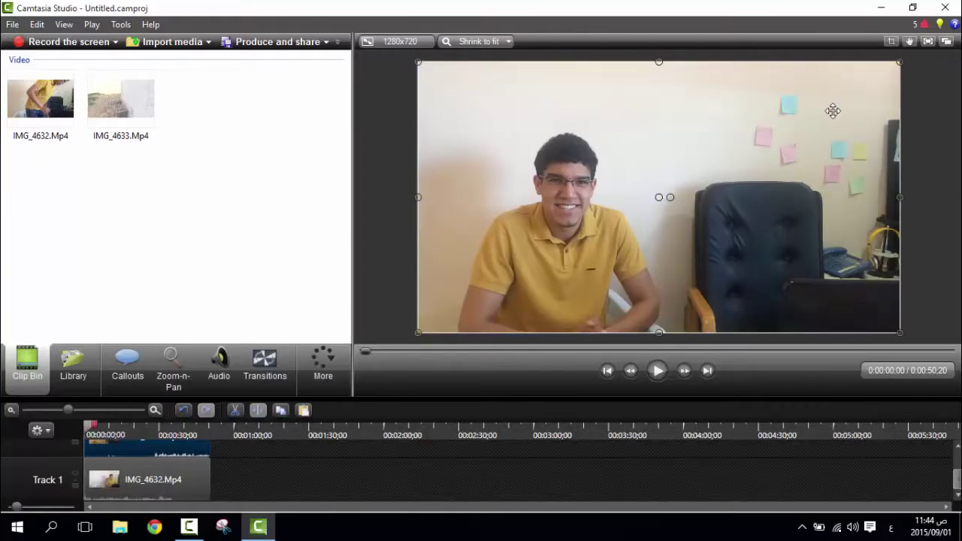
Crop the right side of the overlay clip in crop mode up to the left edge of the black office chair
left_click(887, 41)
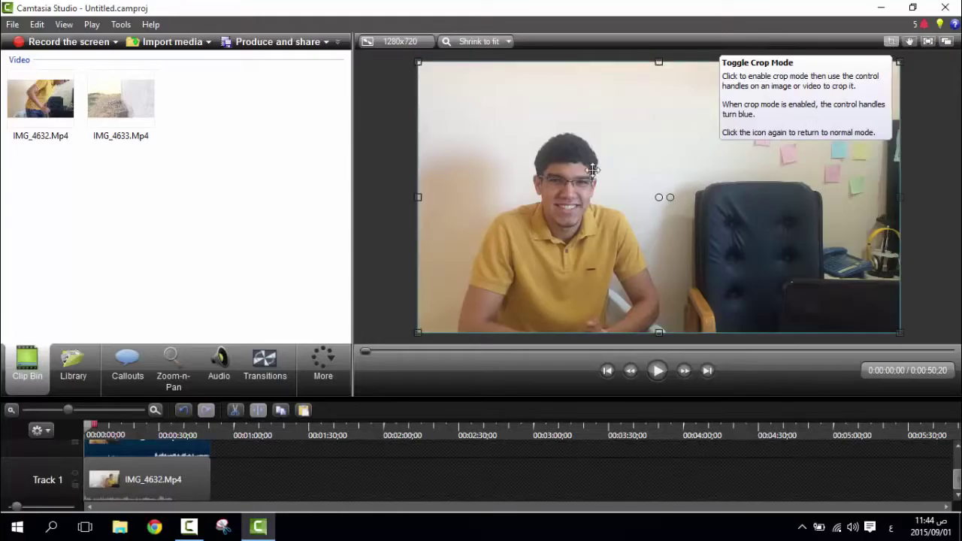
mouse_move(417, 197)
left_mouse_down()
mouse_move(585, 193)
mouse_move(414, 181)
mouse_move(427, 182)
left_mouse_up()
left_click_drag(900, 197, 686, 197)
left_click(710, 436)
left_click(311, 434)
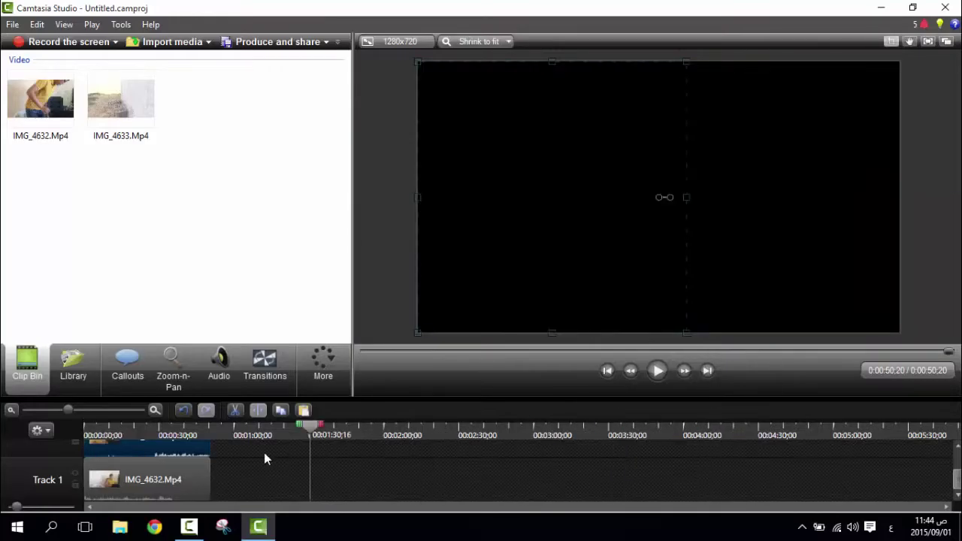
Play the combined clips from the beginning and from a slightly later point to check their synchronization
key("Home")
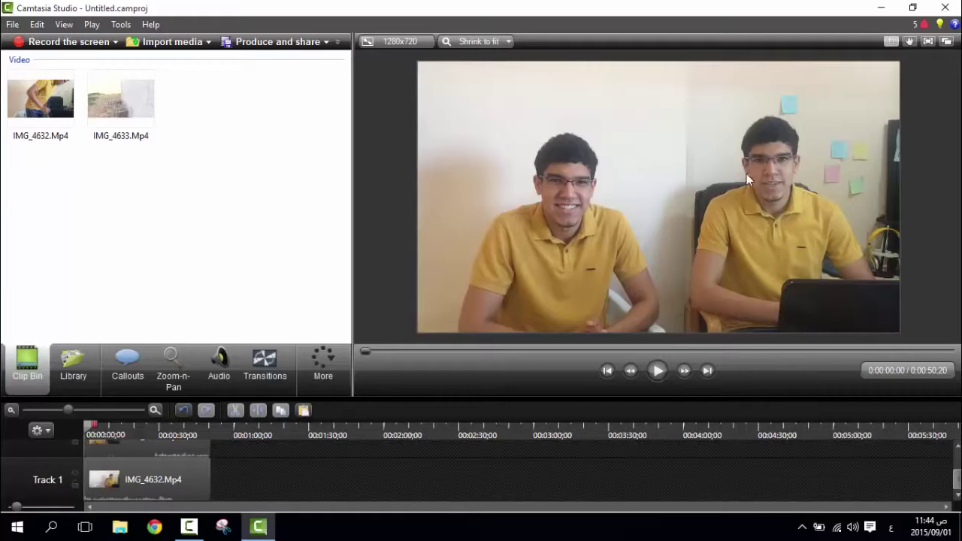
left_click(658, 371)
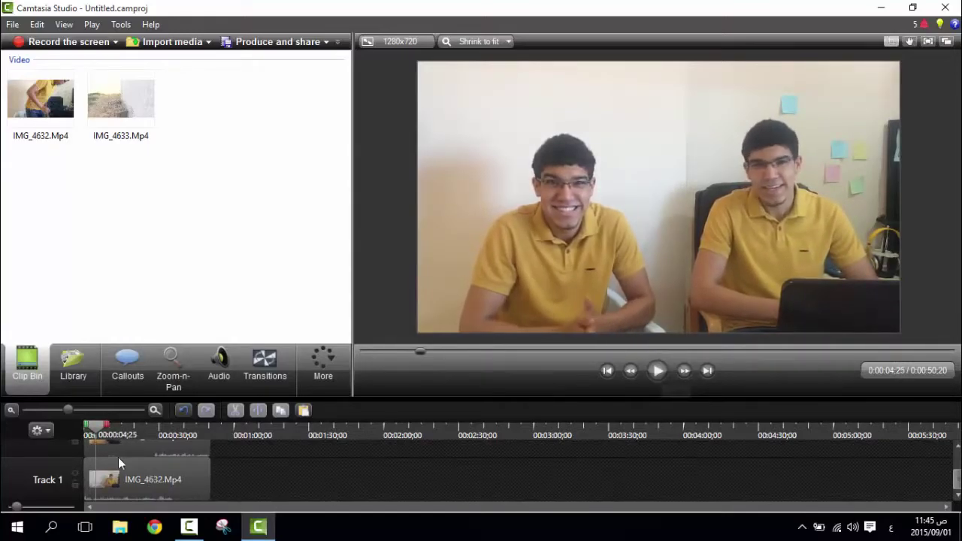
left_click_drag(96, 436, 106, 435)
left_click(654, 376)
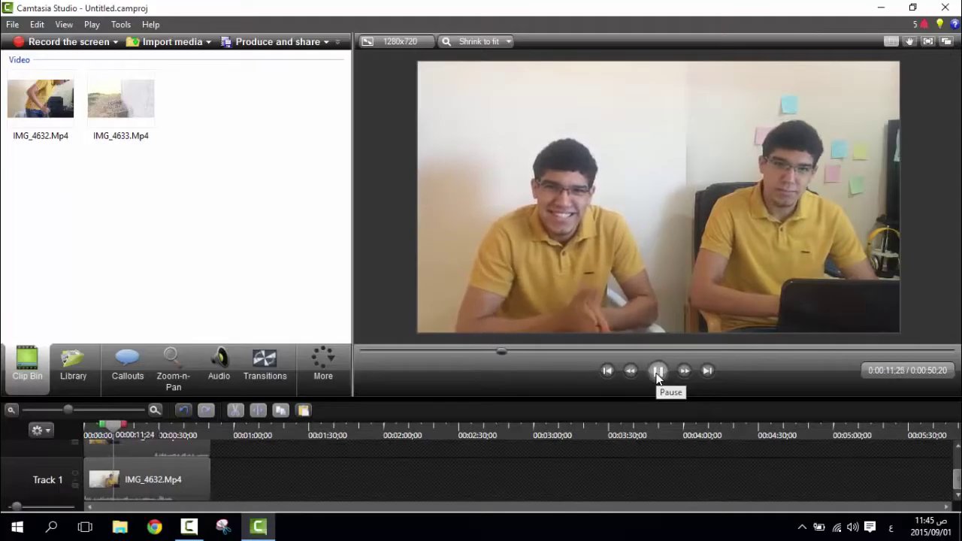
left_click(658, 370)
Move the cropped clip to Track 1 at about 1:27, find the wanted first frame and trim its start to 0:01:35;27
left_click_drag(111, 436, 303, 474)
left_click(326, 442)
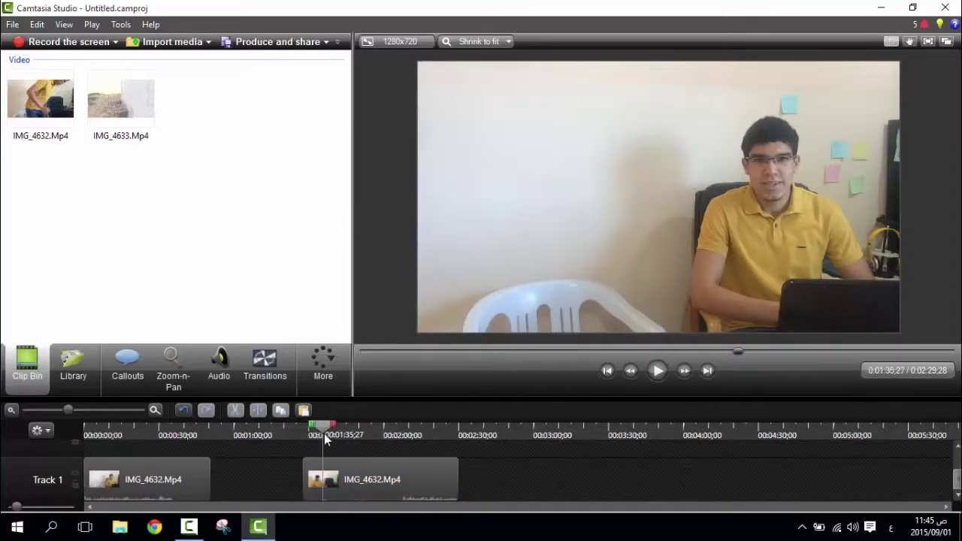
left_click(653, 371)
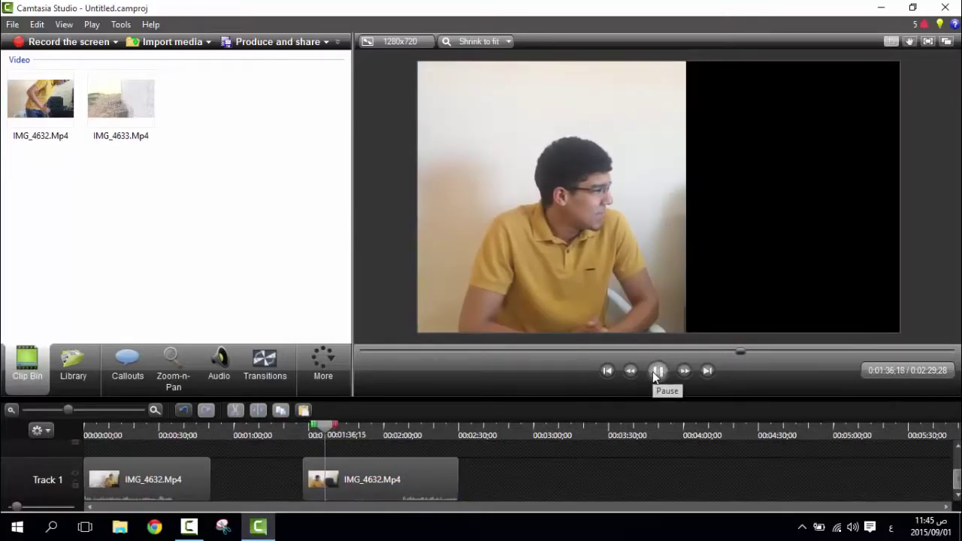
left_click(652, 371)
left_click(324, 437)
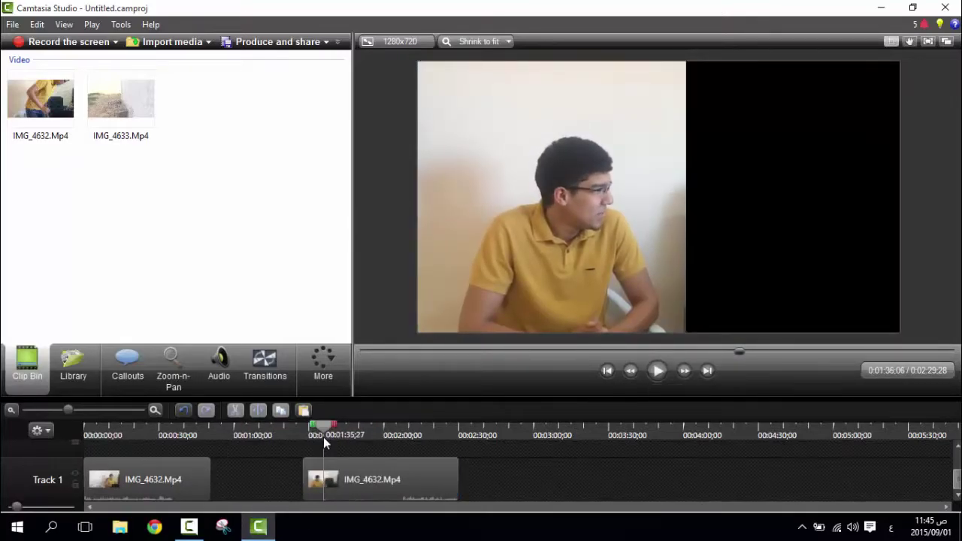
left_click(305, 472)
left_click_drag(304, 472, 323, 472)
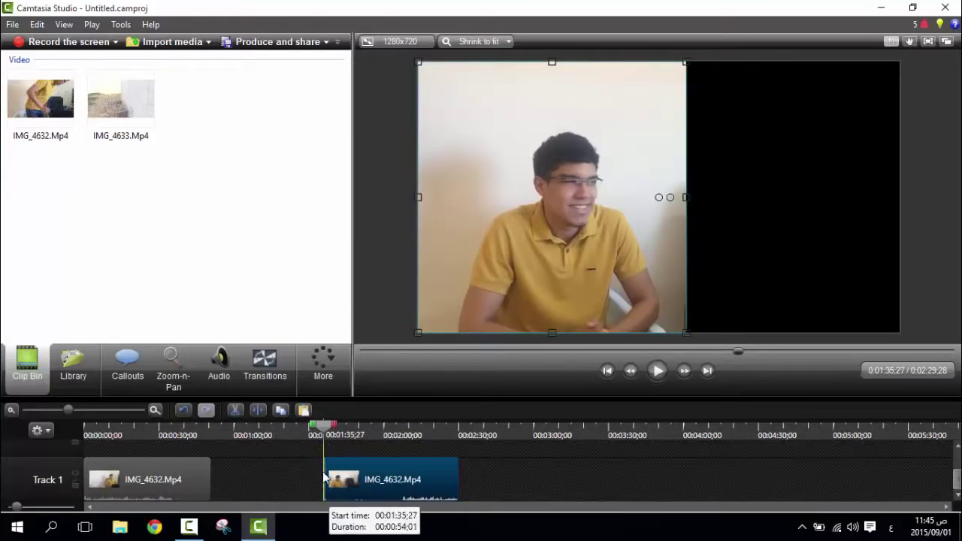
Place the trimmed, cropped clip on Track 2 at the very start of the timeline
left_click_drag(376, 492, 154, 461)
scroll(149, 473, "down", 1)
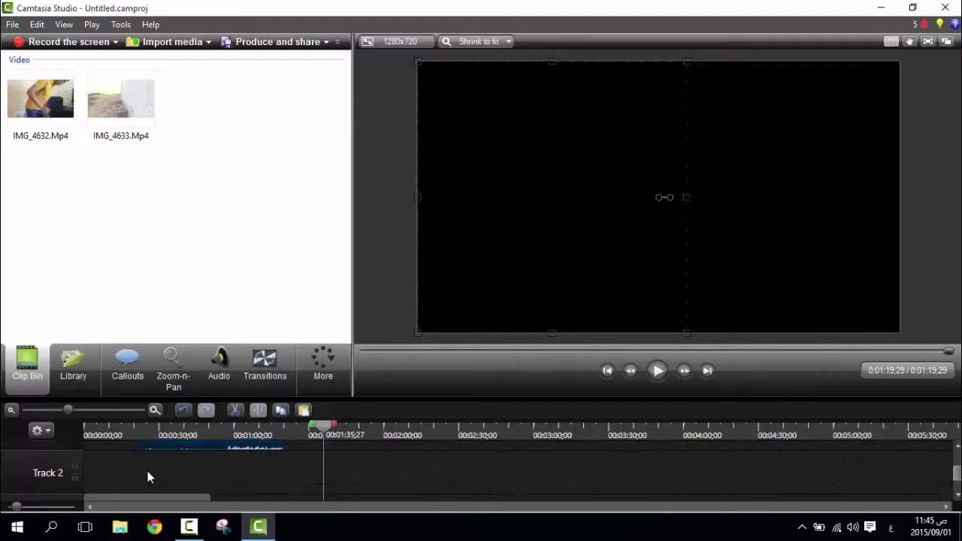
left_click_drag(164, 475, 105, 477)
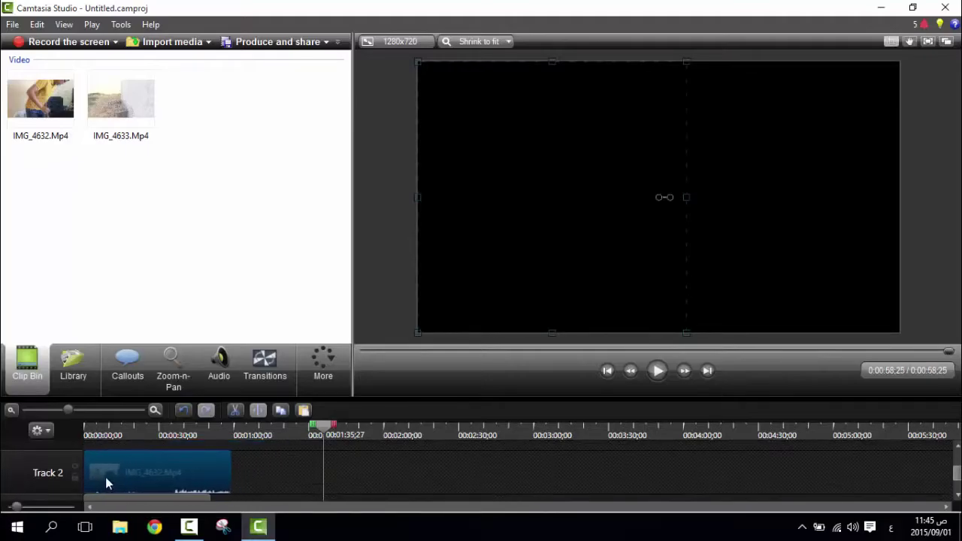
Play the opening seconds of the combined video to check the timing of both clips
left_click(90, 437)
left_click(658, 371)
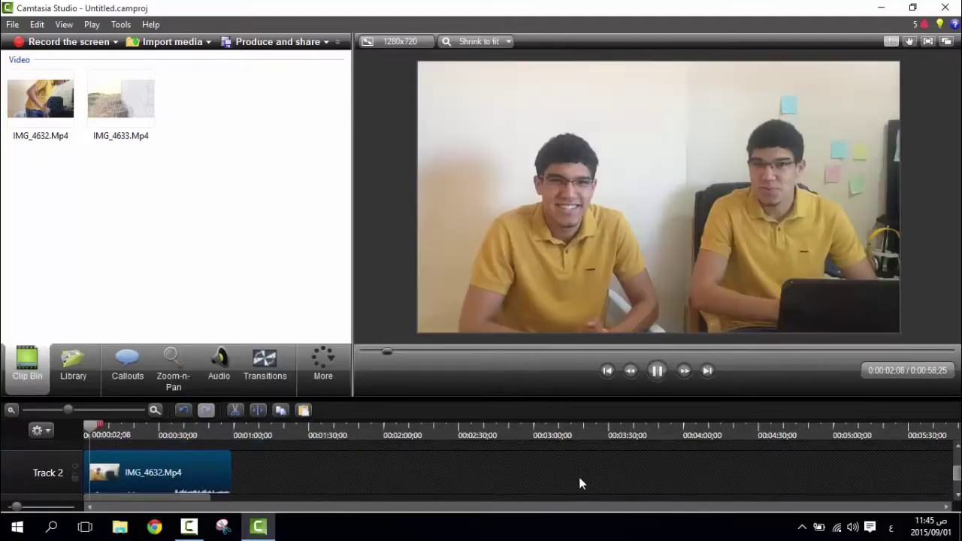
left_click(656, 377)
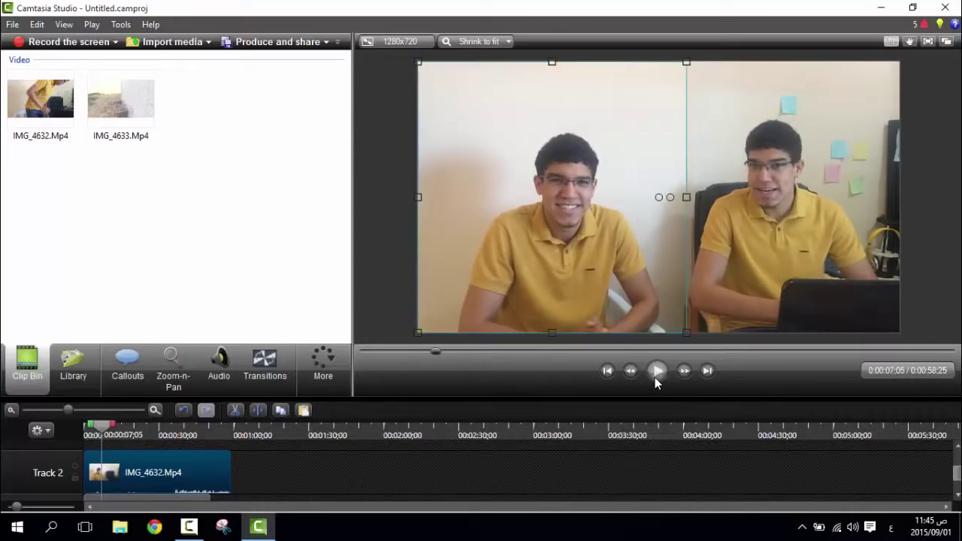
Trim the end of the Track 2 clip so it finishes together with the Track 1 clip
scroll(251, 462, "down", 1)
left_click_drag(229, 453, 210, 453)
left_click(240, 461)
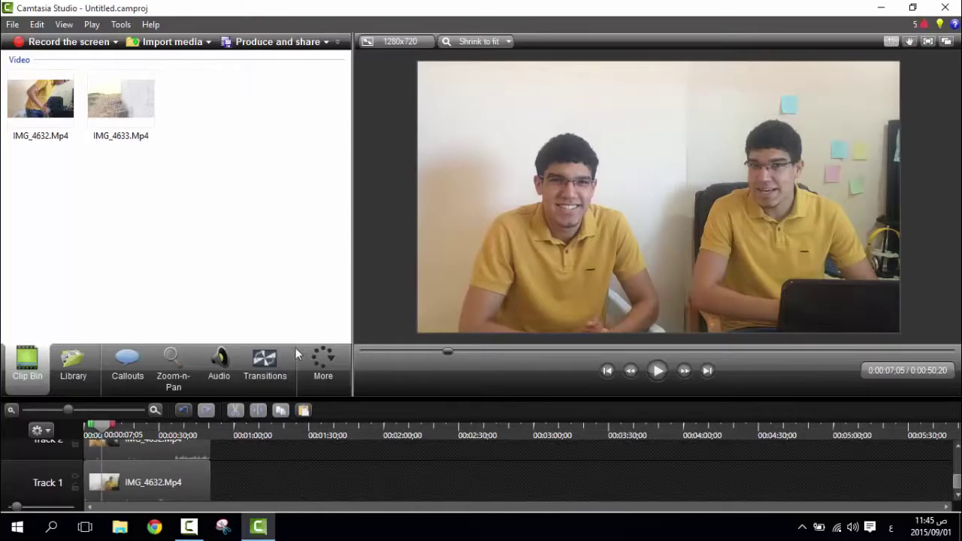
Start producing the video with the MP4 only (up to 1080p) preset, view the save options, and cancel the wizard
left_click(269, 46)
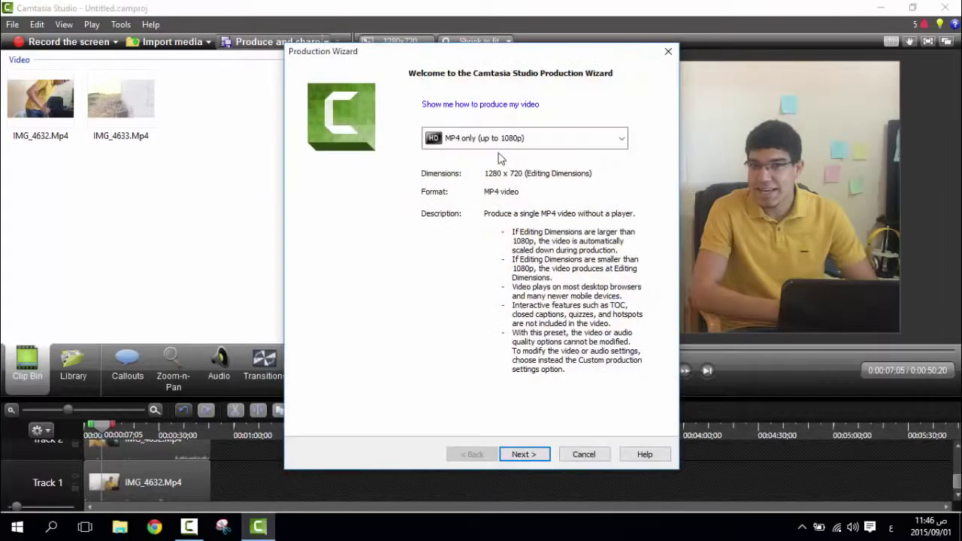
left_click(622, 138)
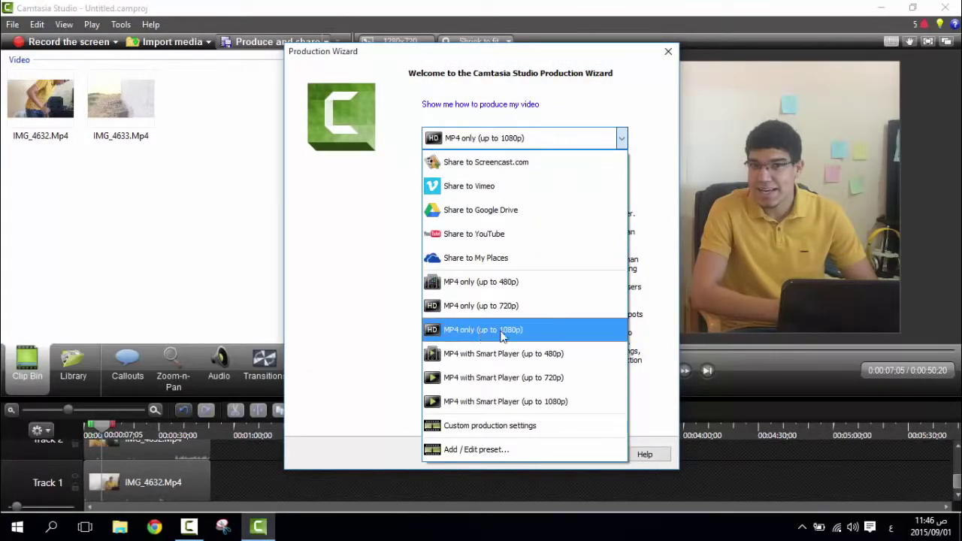
left_click(505, 333)
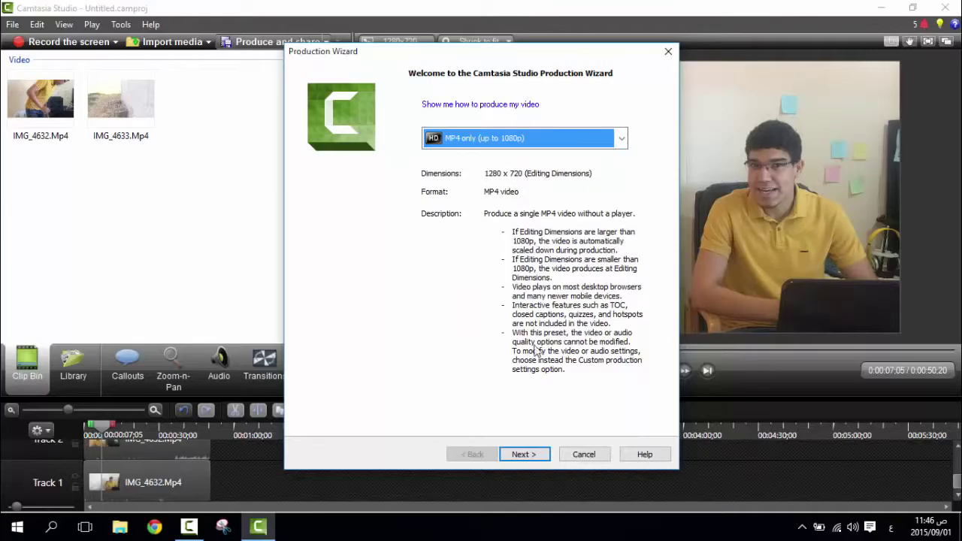
left_click(524, 454)
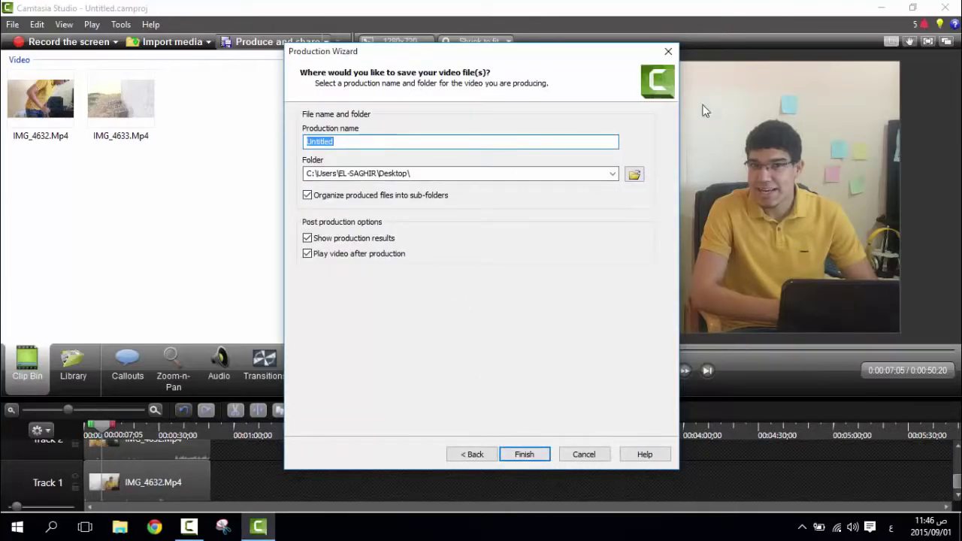
left_click(670, 54)
Play the already produced twin-effect video from its desktop folder, close it, and return to the Camtasia Studio project
left_click(881, 6)
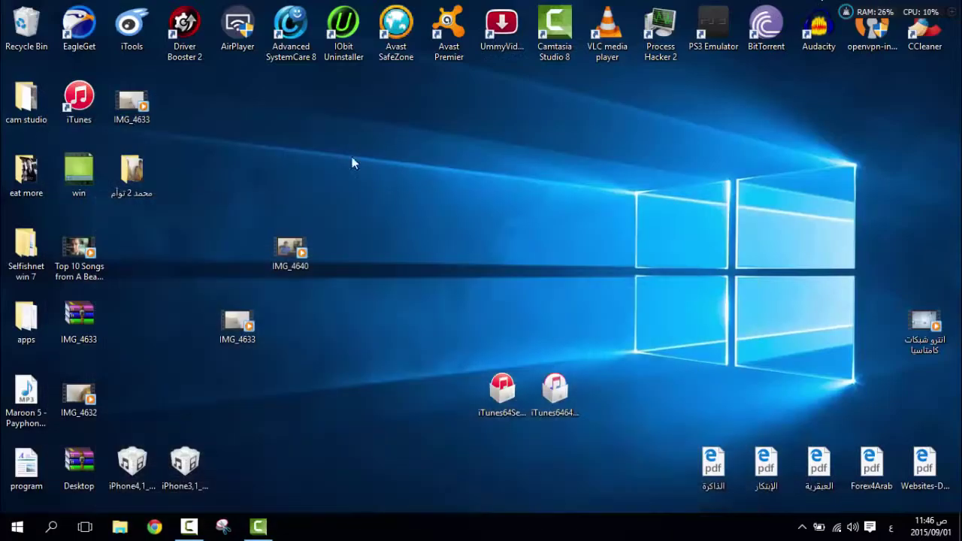
double_click(157, 186)
double_click(530, 161)
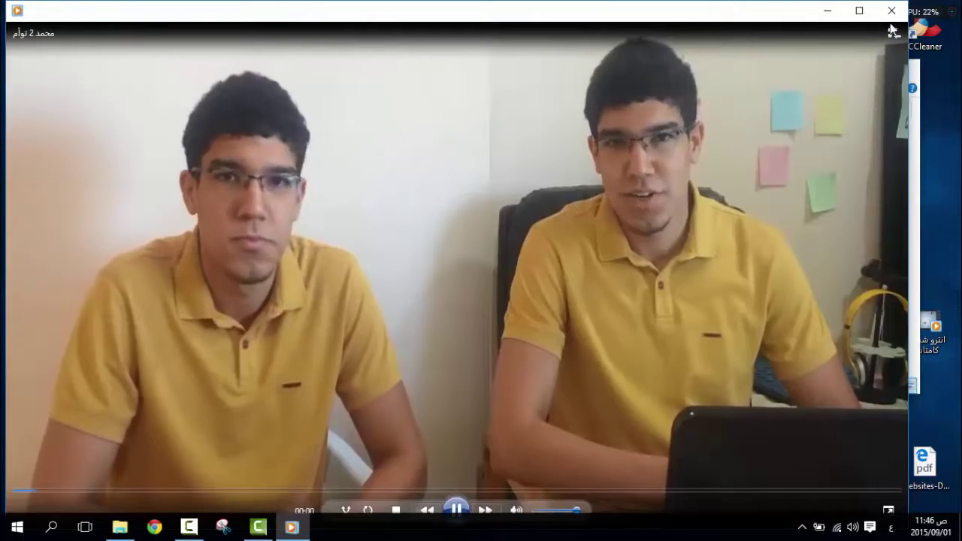
left_click(891, 9)
left_click(903, 69)
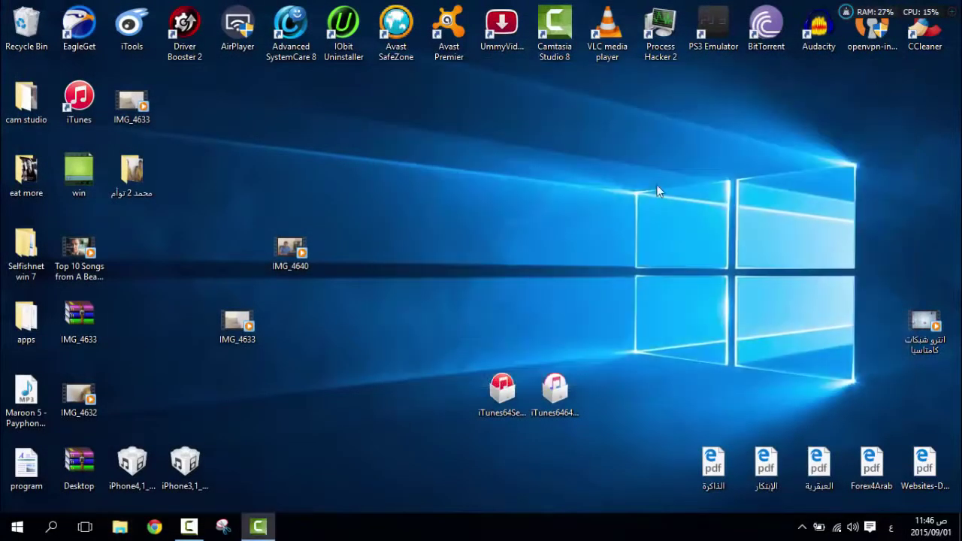
left_click(259, 528)
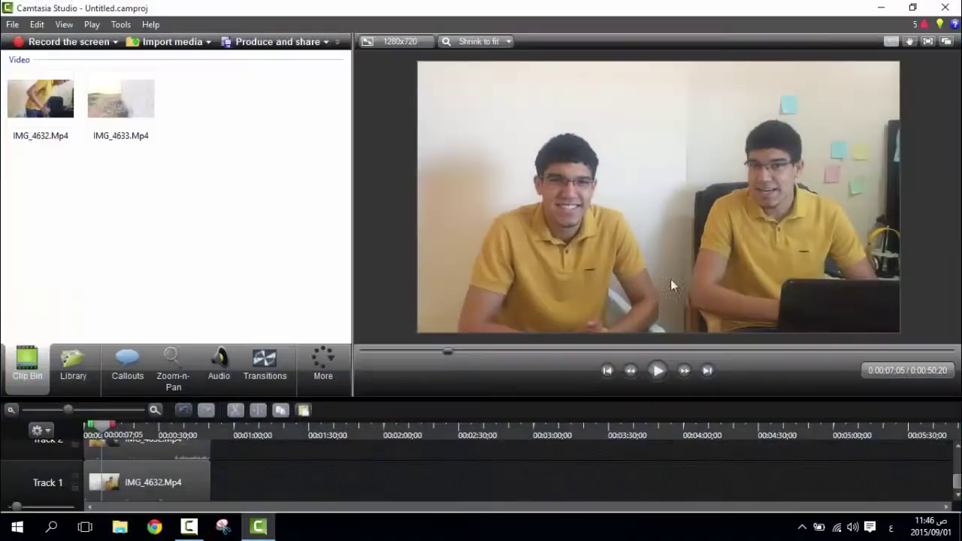